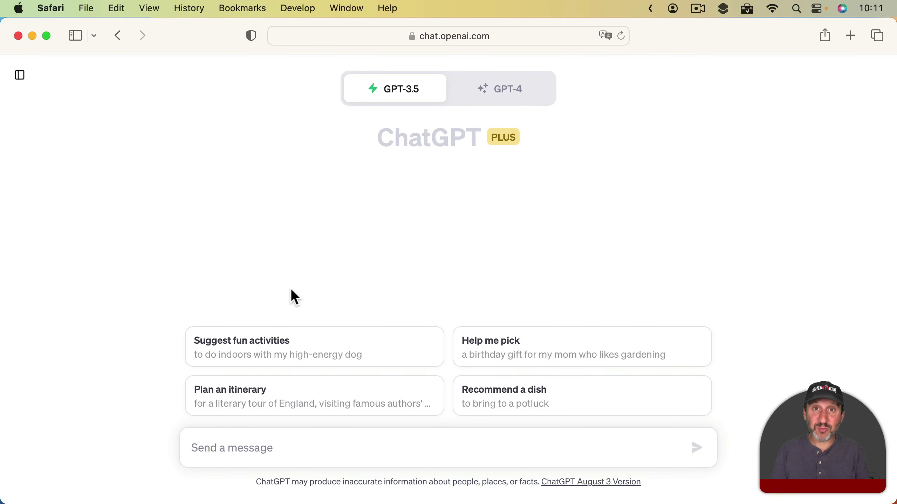
# Step: Ask ChatGPT which Mac Numbers functions can determine if a value is contained in another table, and review the answer
pyautogui.write('in Mac numbers, which functions can I use to determine if a value is contained in another table')
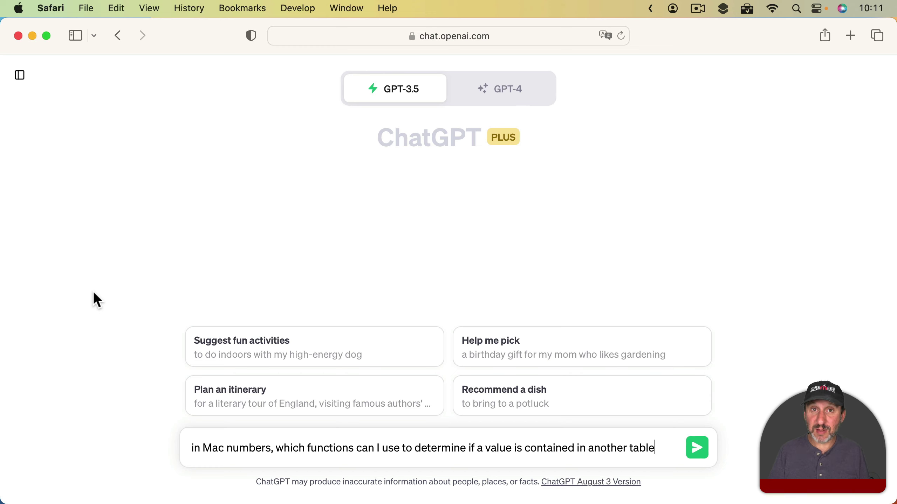
pyautogui.click(696, 452)
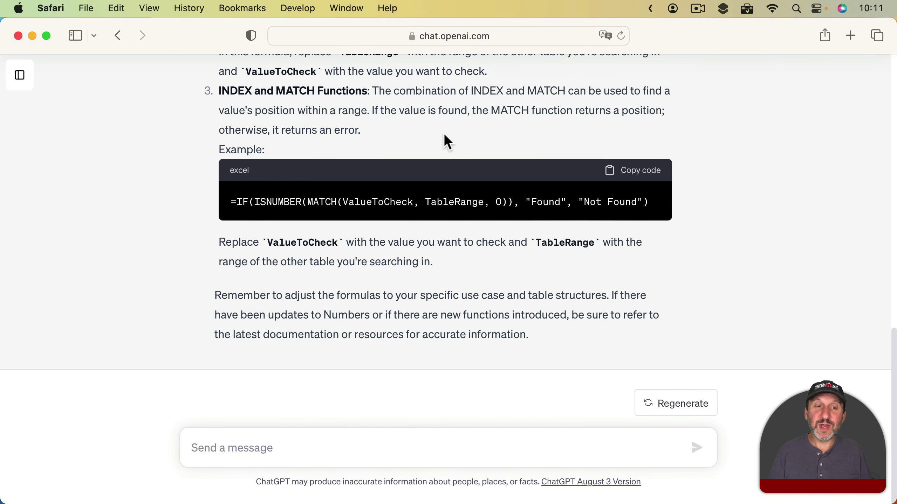
pyautogui.scroll(5, 450, 177)
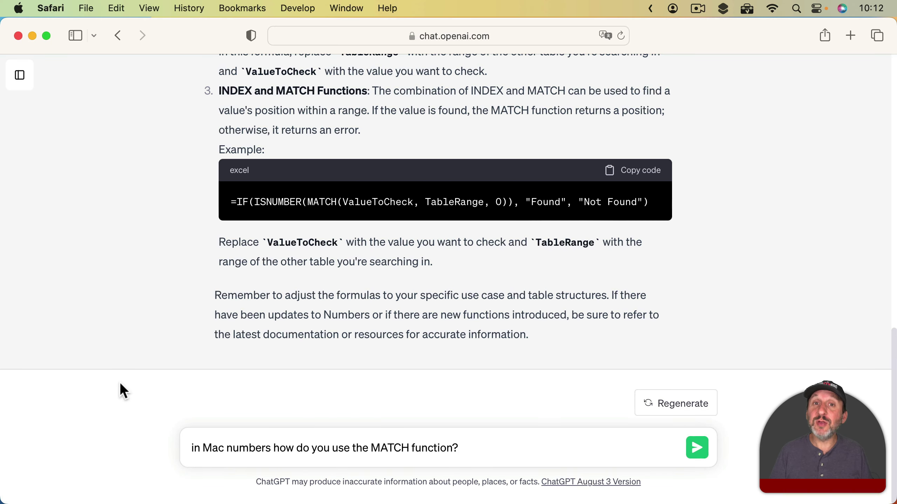
# Step: Ask how to use the MATCH function in Mac Numbers and review the further example formulas
pyautogui.press('Return')
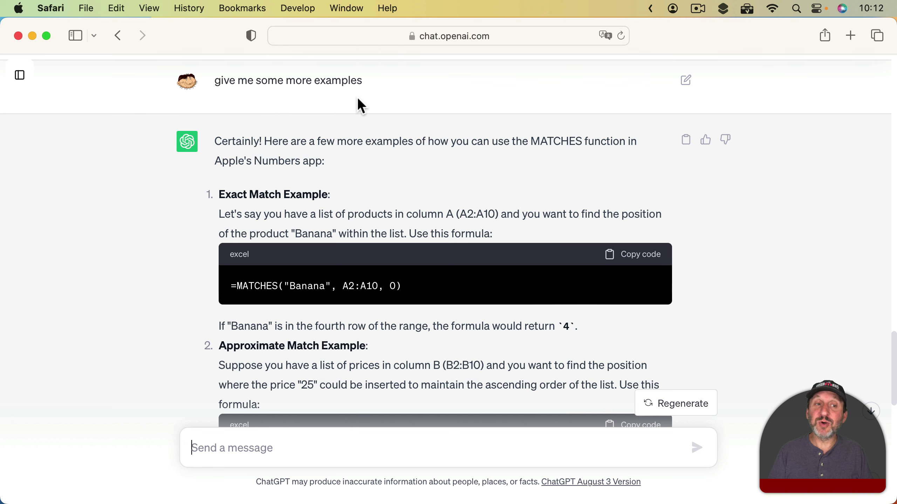
pyautogui.scroll(-5, 341, 274)
pyautogui.scroll(-10, 340, 272)
pyautogui.scroll(-7, 342, 273)
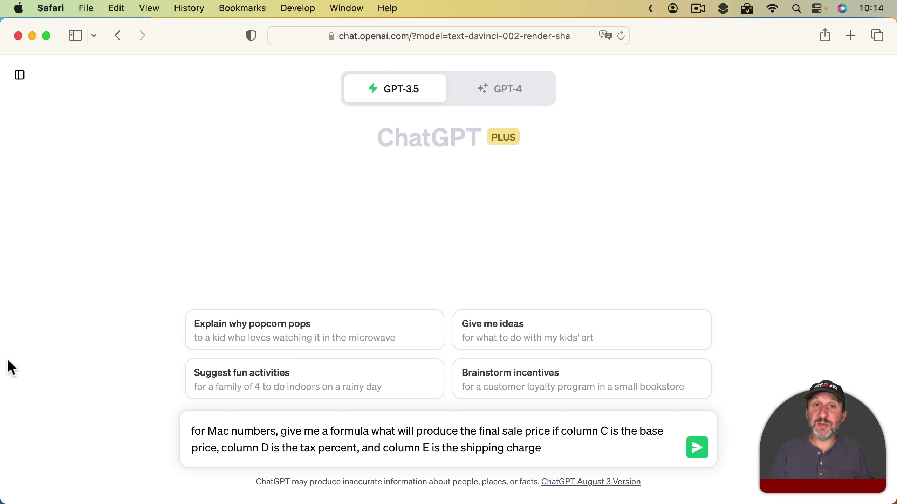
# Step: Ask for a Mac Numbers final sale price formula using column C base price, D tax percent and E shipping charge, and select the returned formula
pyautogui.click(697, 448)
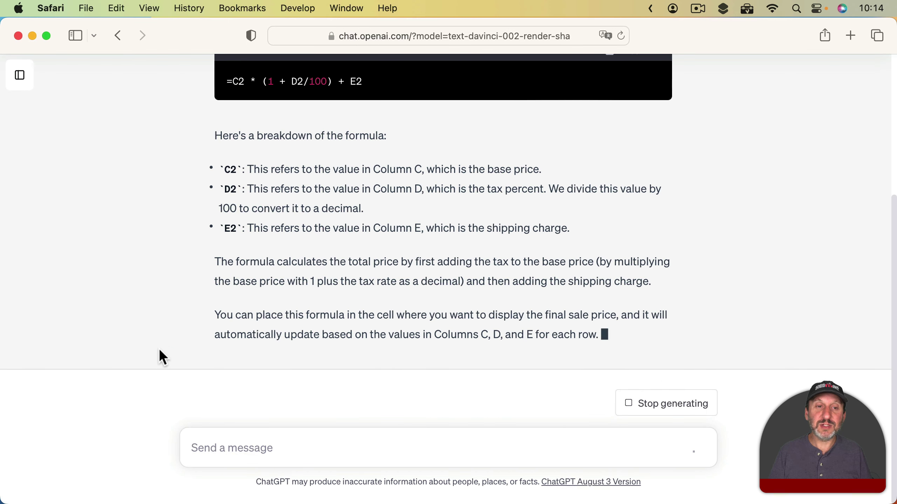
pyautogui.scroll(5, 342, 97)
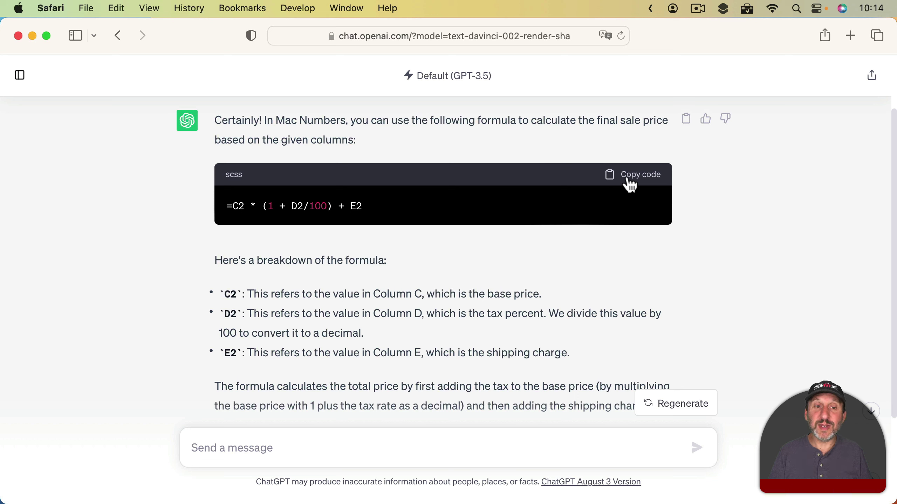
pyautogui.moveTo(365, 206); pyautogui.dragTo(211, 211)
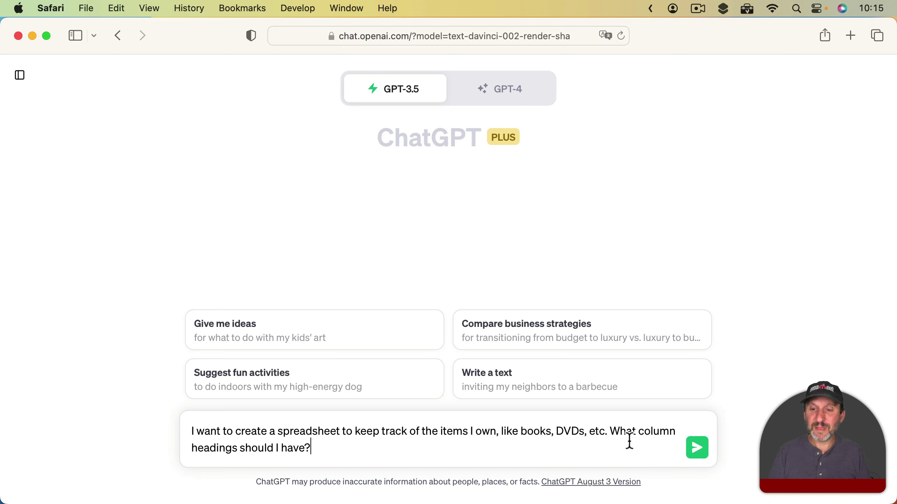
# Step: Ask which column headings a spreadsheet for tracking owned items like books and DVDs should have
pyautogui.click(695, 451)
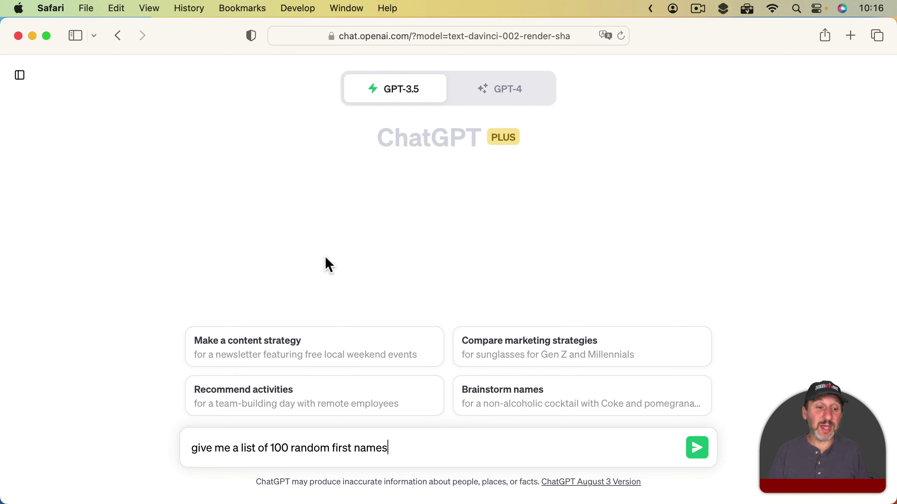
# Step: Request a list of 100 random first names and copy the whole generated list
pyautogui.click(702, 442)
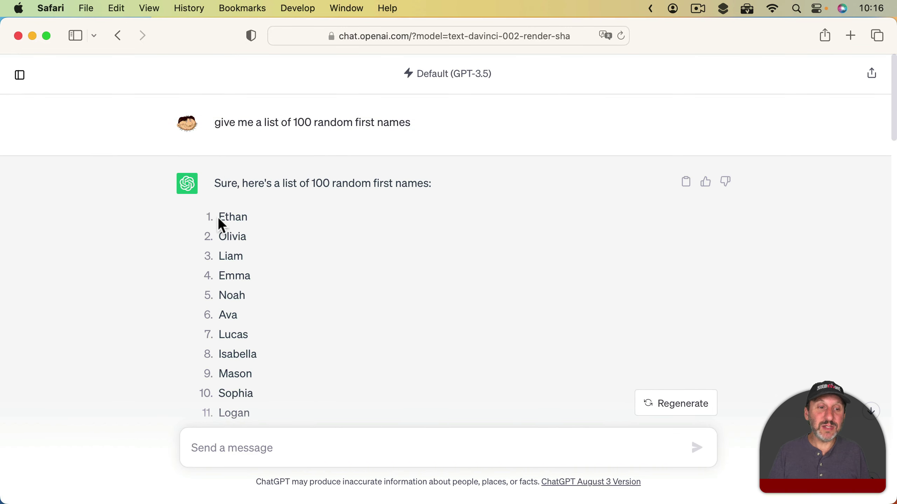
pyautogui.moveTo(221, 215); pyautogui.dragTo(266, 268)
pyautogui.scroll(-20, 309, 324)
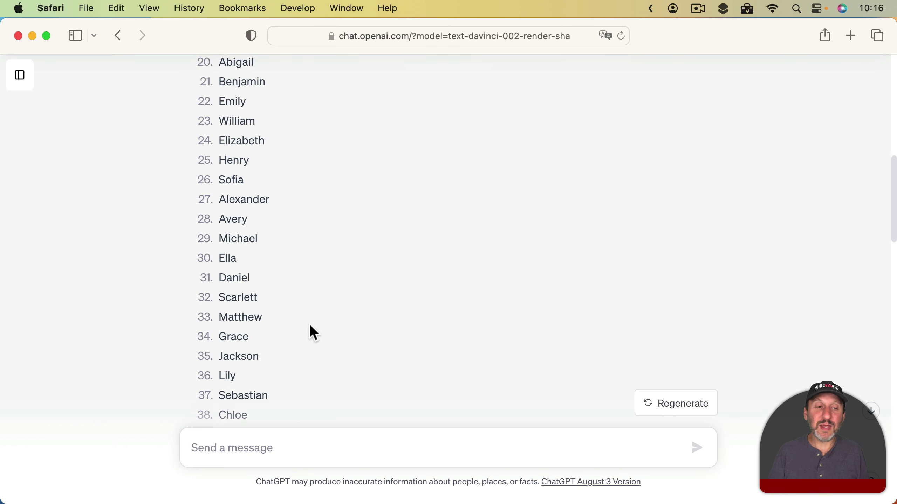
pyautogui.scroll(-4, 311, 326)
pyautogui.keyDown('shift'); pyautogui.click(255, 282); pyautogui.keyUp('shift')
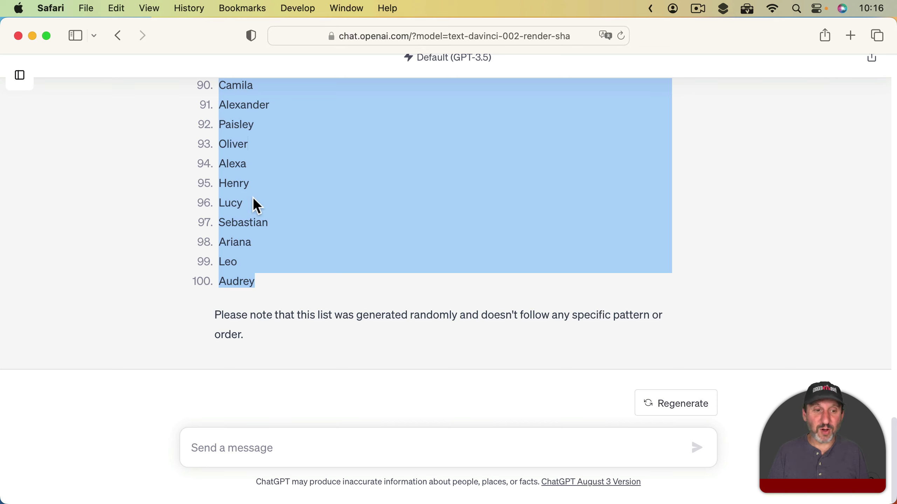
pyautogui.press('super+c')
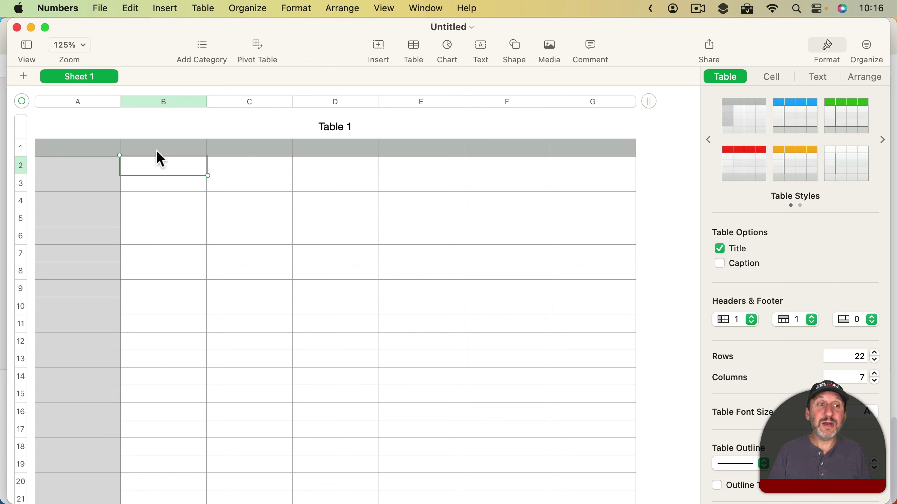
# Step: In Numbers, paste the copied names into Table 1 starting at cell A2, matching the table's style
pyautogui.click(83, 160)
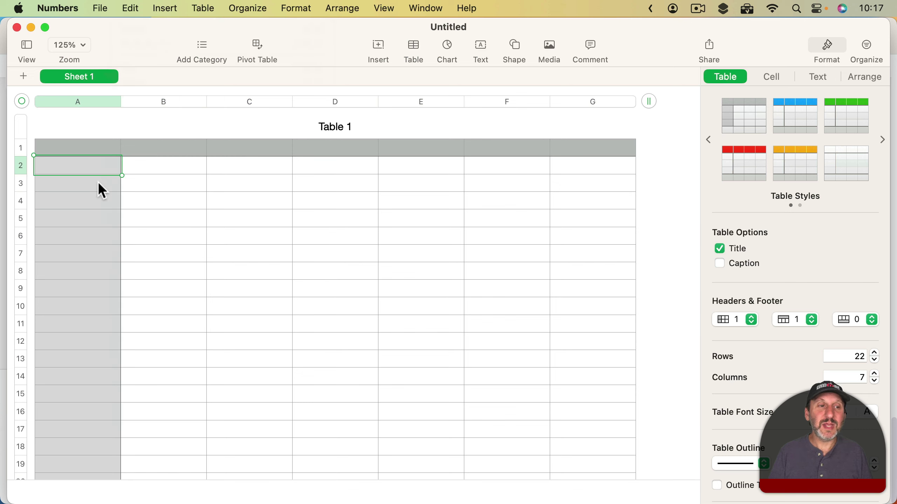
pyautogui.click(128, 8)
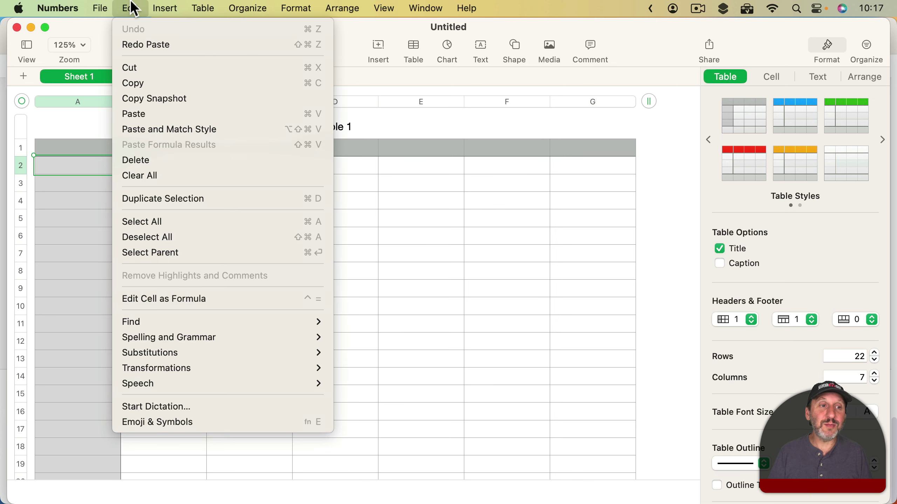
pyautogui.click(165, 134)
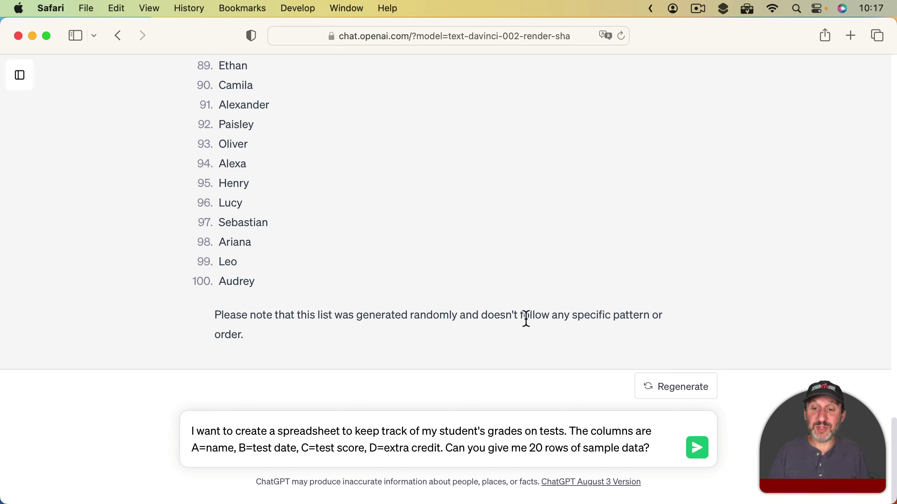
# Step: Ask ChatGPT for 20 rows of student grade data with name, test date, test score and extra credit columns, and copy the data rows
pyautogui.click(694, 451)
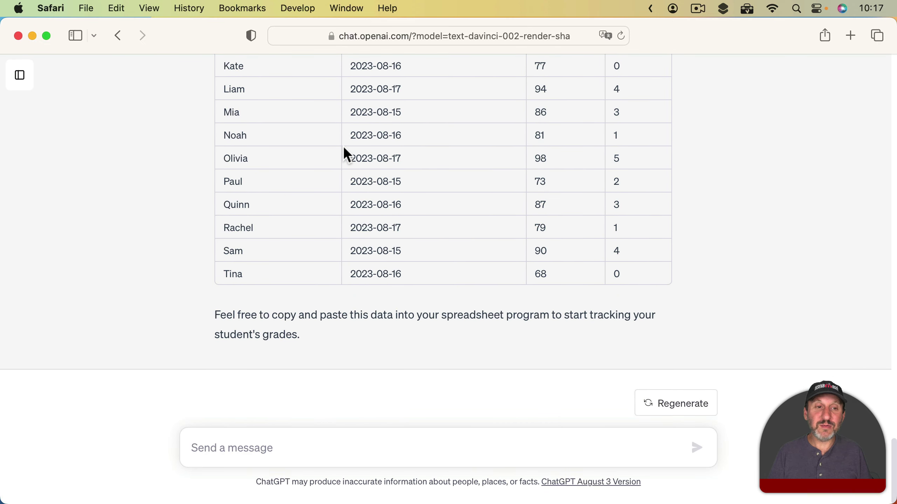
pyautogui.moveTo(638, 282); pyautogui.dragTo(215, 174)
pyautogui.press('super+c')
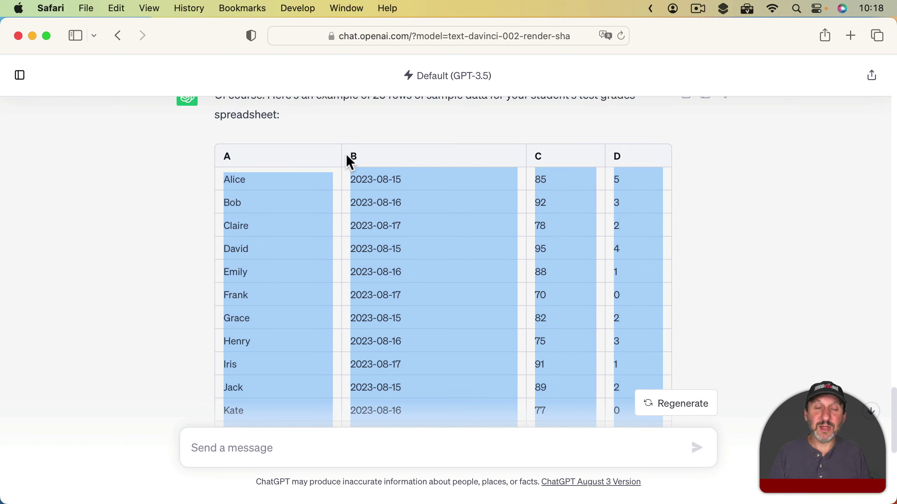
# Step: Switch to Numbers and paste the copied grade rows from cell A2, matching the table's style
pyautogui.press('super+Tab')
pyautogui.press('super+Tab')
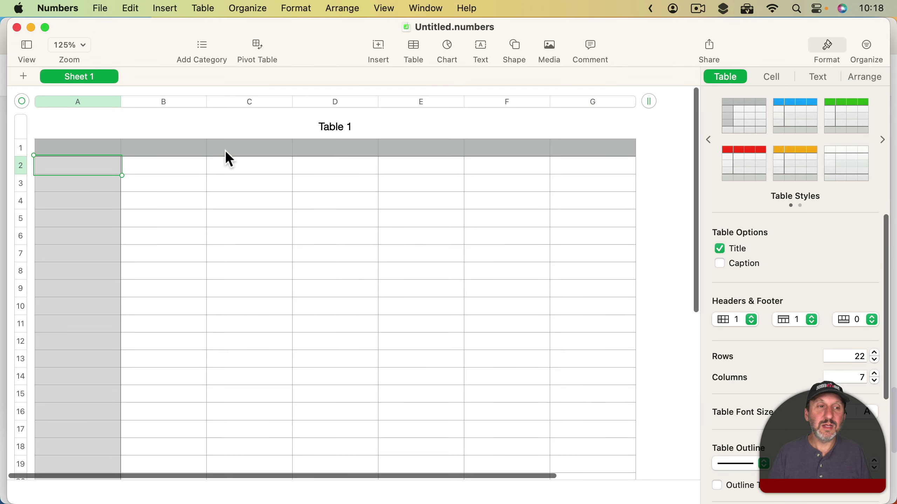
pyautogui.click(127, 7)
pyautogui.click(151, 131)
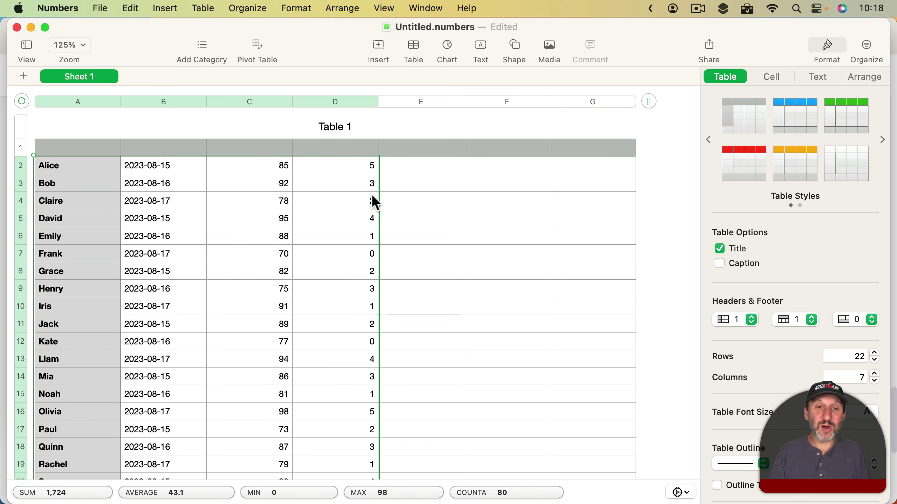
# Step: Inspect the test date cells B2 to B6 to see which data type they hold
pyautogui.click(176, 163)
pyautogui.click(175, 187)
pyautogui.click(171, 204)
pyautogui.click(170, 213)
pyautogui.click(167, 239)
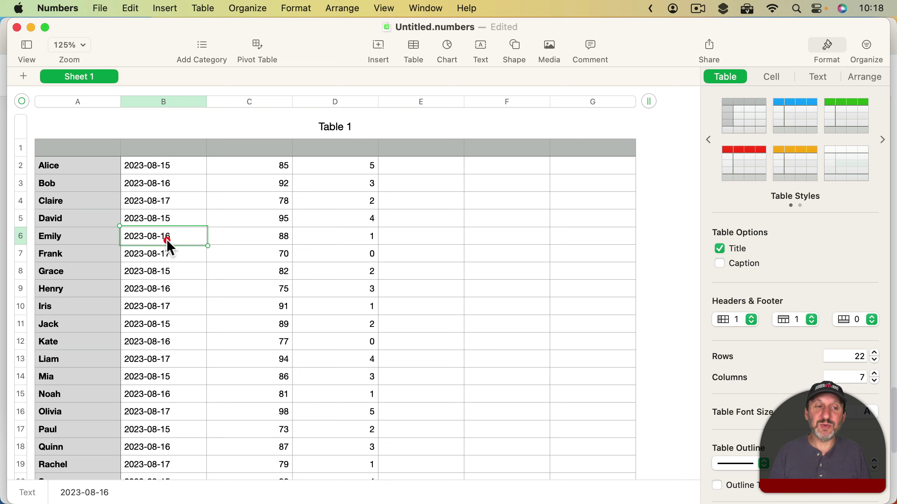
pyautogui.click(169, 162)
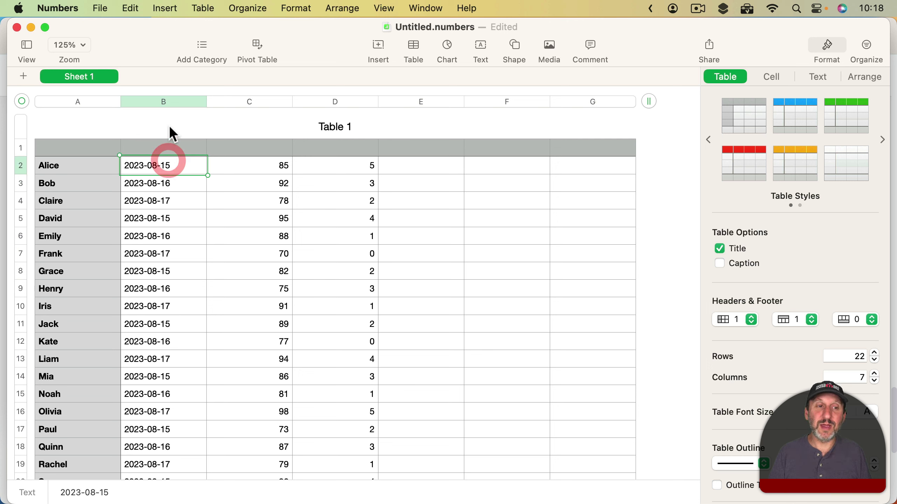
# Step: Set the data format of column B to Date & Time and check the values in cells B2 to B4
pyautogui.click(171, 101)
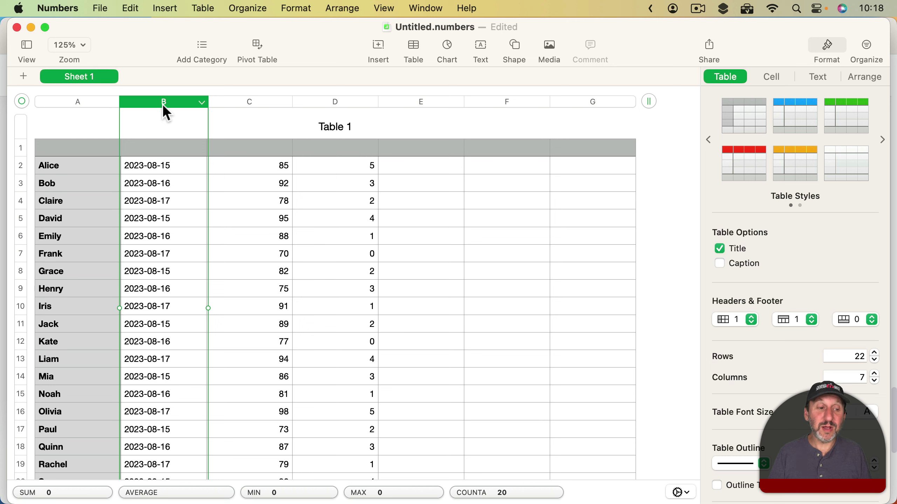
pyautogui.click(782, 75)
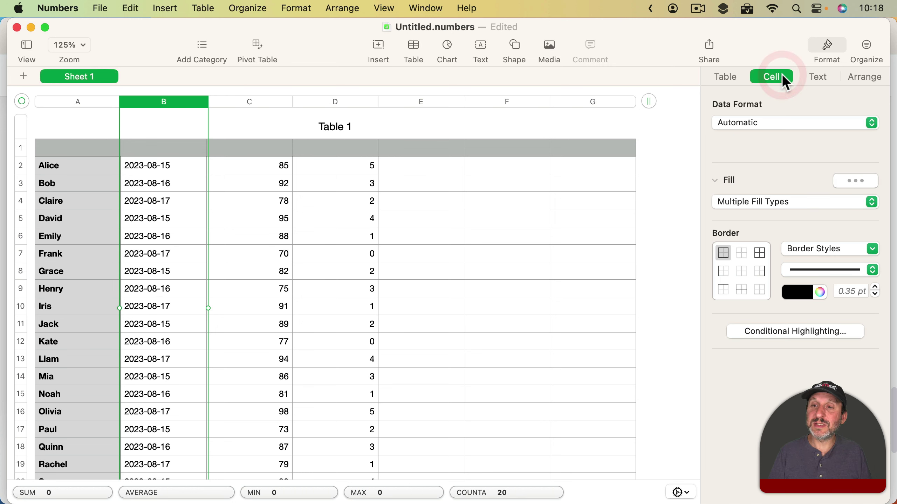
pyautogui.click(750, 122)
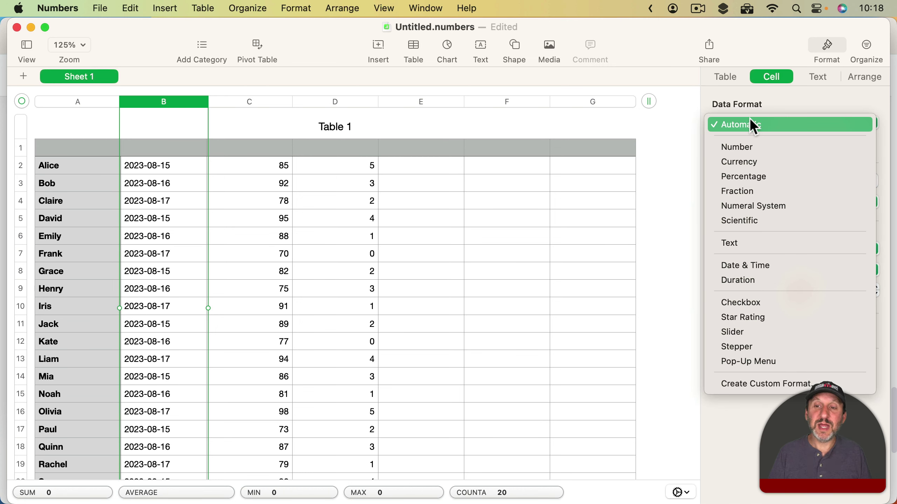
pyautogui.click(744, 265)
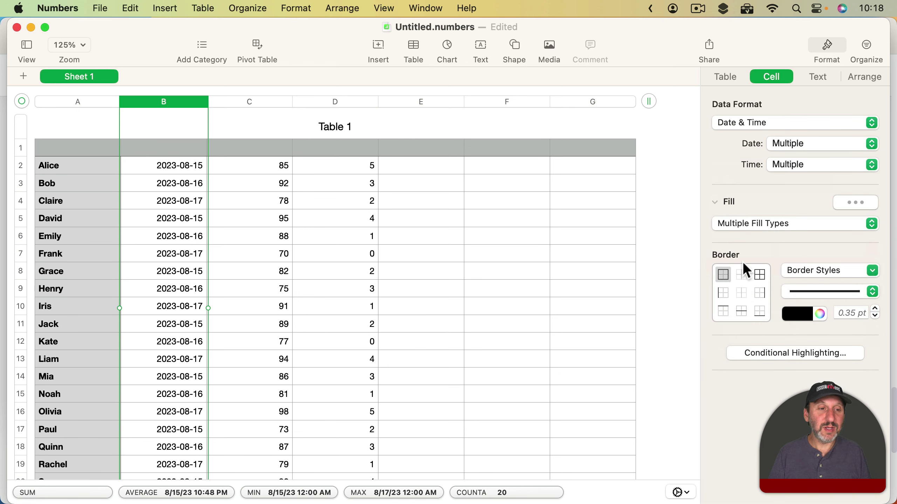
pyautogui.click(179, 168)
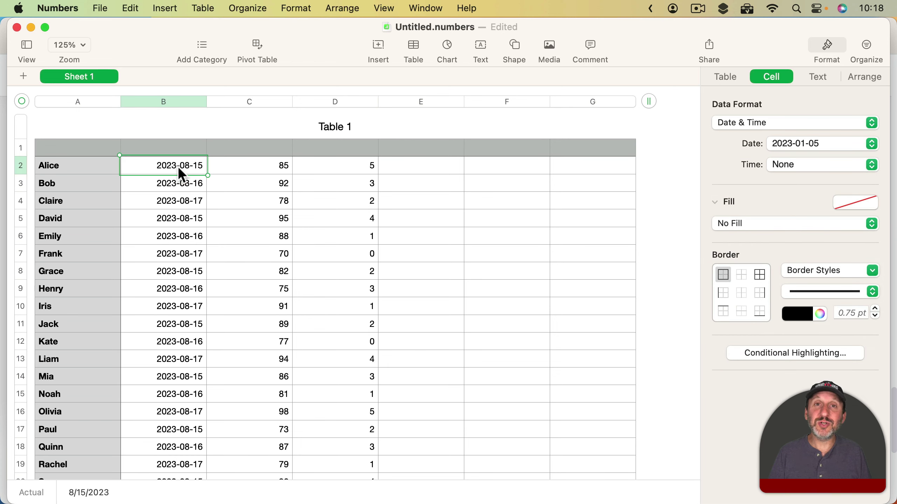
pyautogui.click(177, 185)
pyautogui.click(176, 201)
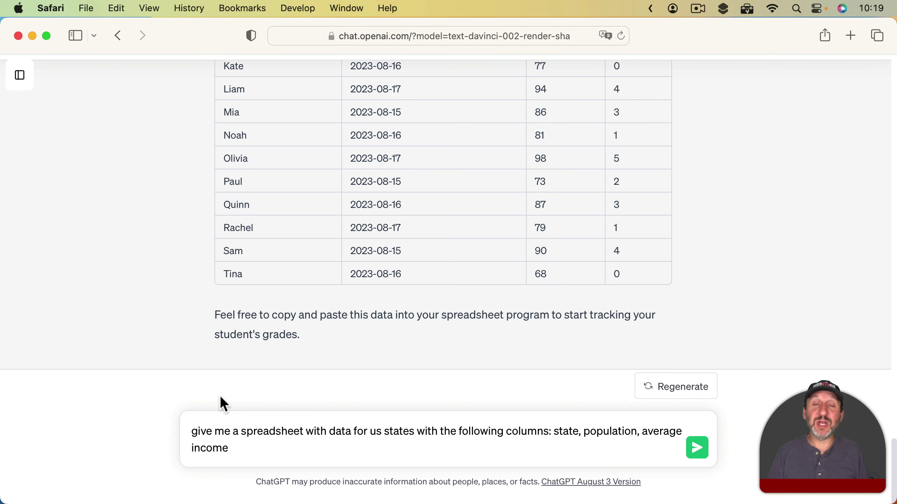
# Step: In ChatGPT, request a spreadsheet of US states data with the columns state, population and average income
pyautogui.click(697, 448)
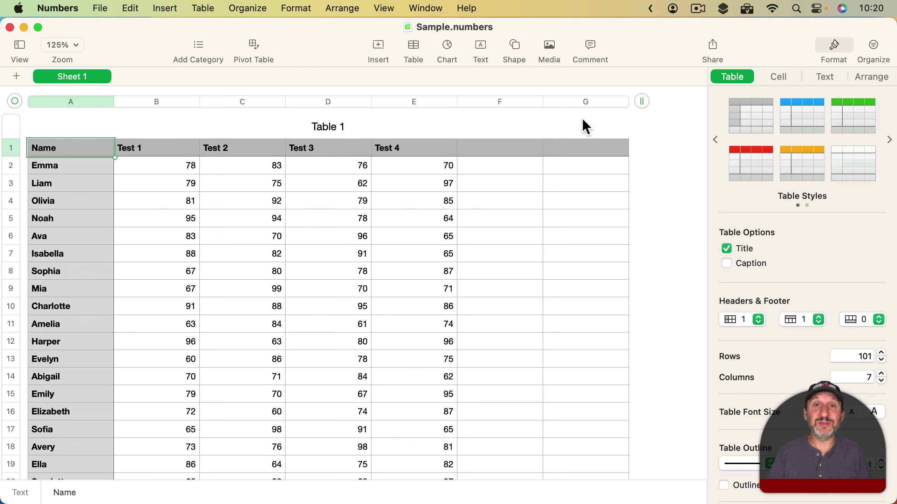
# Step: Select the whole test score table in Sample.numbers, from the Name header in A1 through cell E101
pyautogui.click(54, 154)
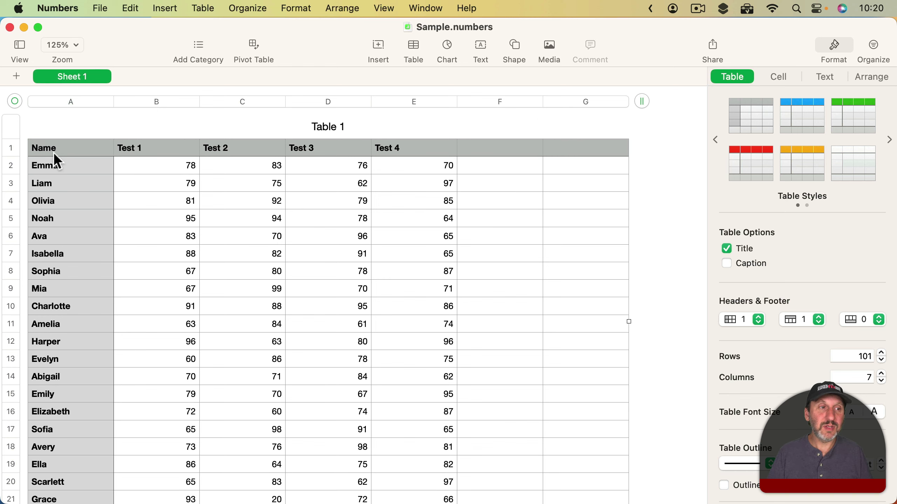
pyautogui.scroll(-20, 240, 298)
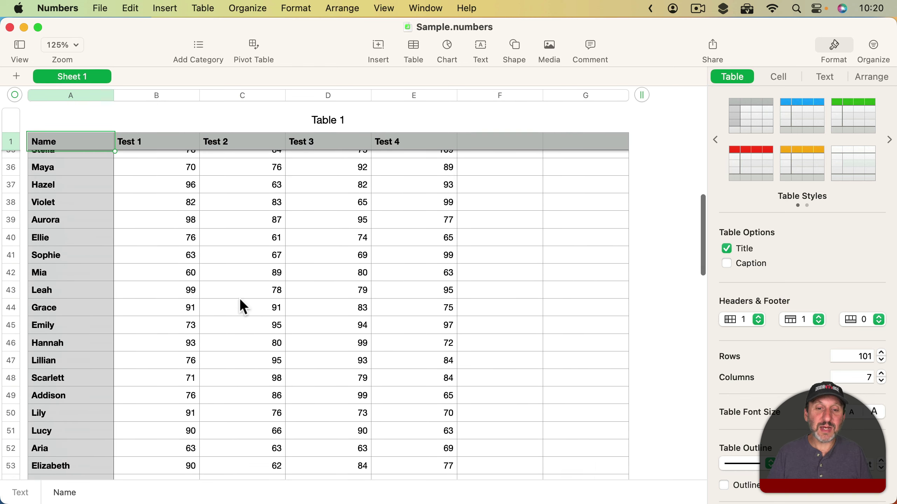
pyautogui.scroll(-10, 239, 298)
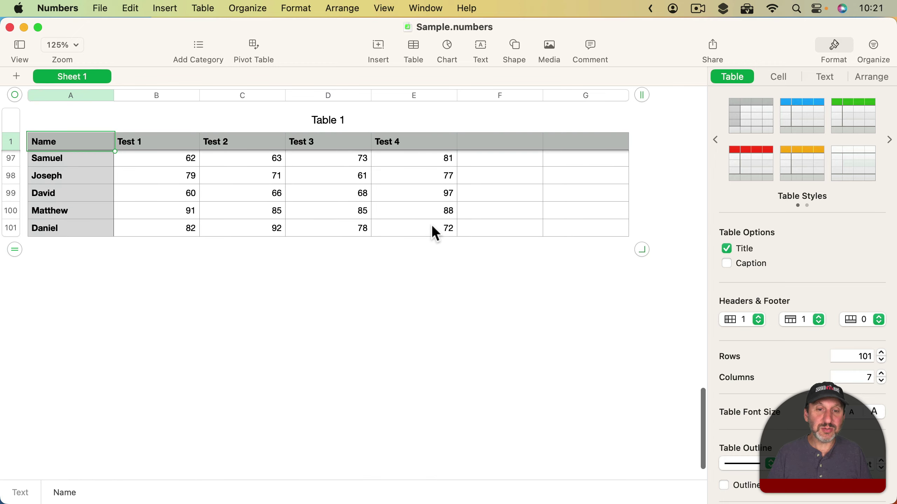
pyautogui.keyDown('shift'); pyautogui.click(432, 228); pyautogui.keyUp('shift')
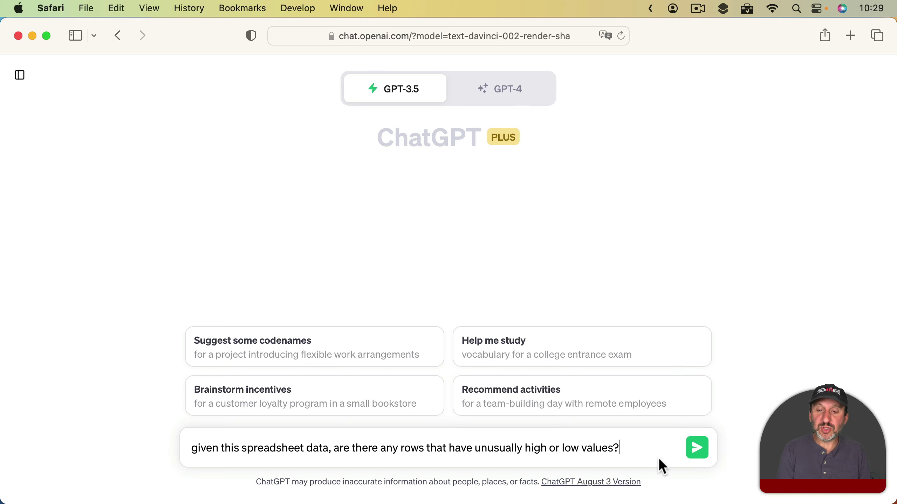
# Step: Paste the test score data on a new line below the ChatGPT prompt asking about rows with unusually high or low values
pyautogui.hotkey('shift', 'Return')
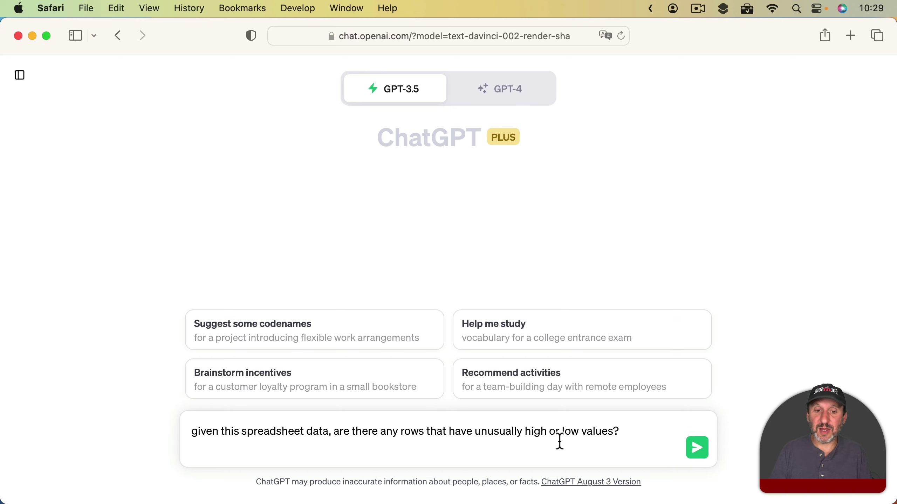
pyautogui.press('super+v')
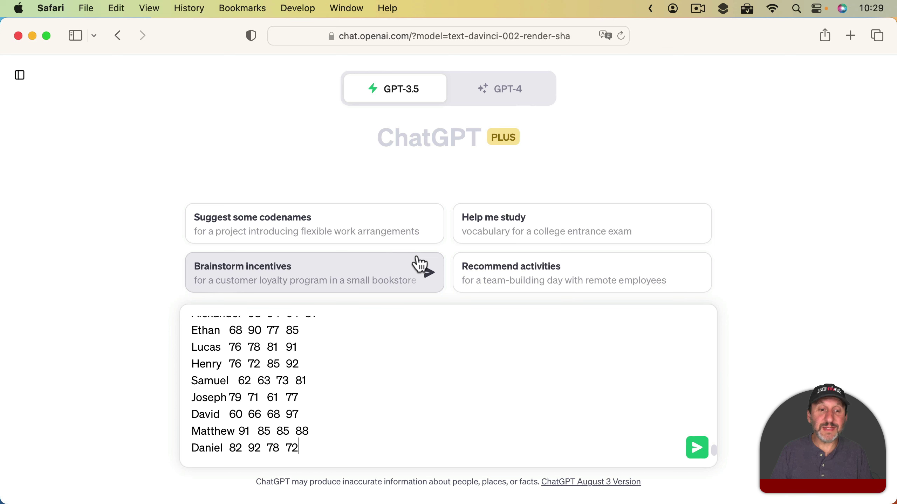
# Step: Send the test score prompt to ChatGPT and check the scores the reply lists as unusually high and unusually low
pyautogui.scroll(5, 269, 397)
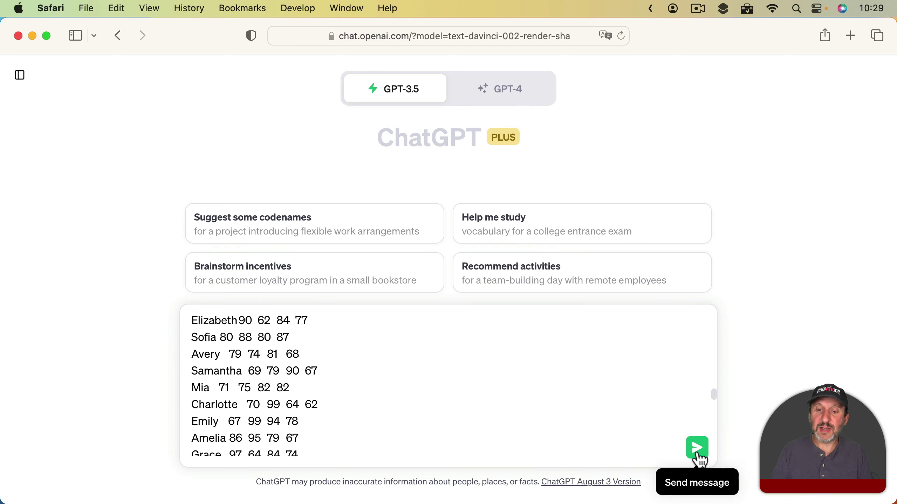
pyautogui.click(697, 448)
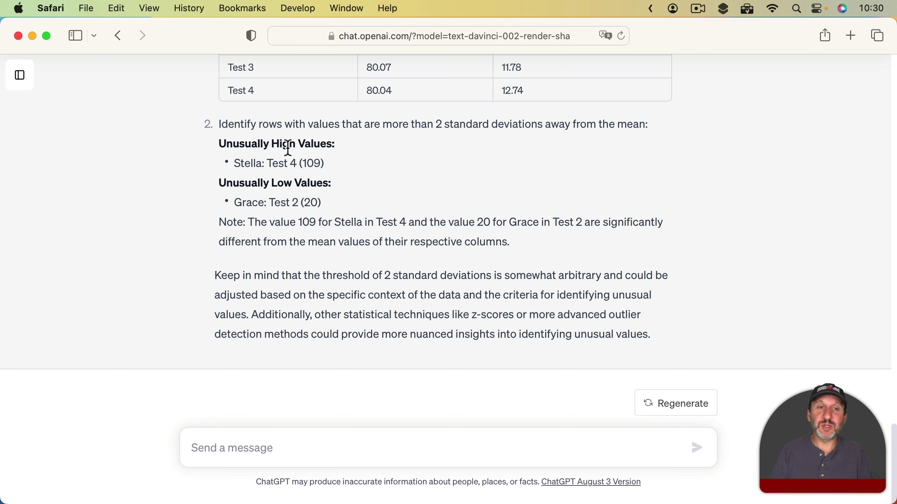
pyautogui.doubleClick(311, 164)
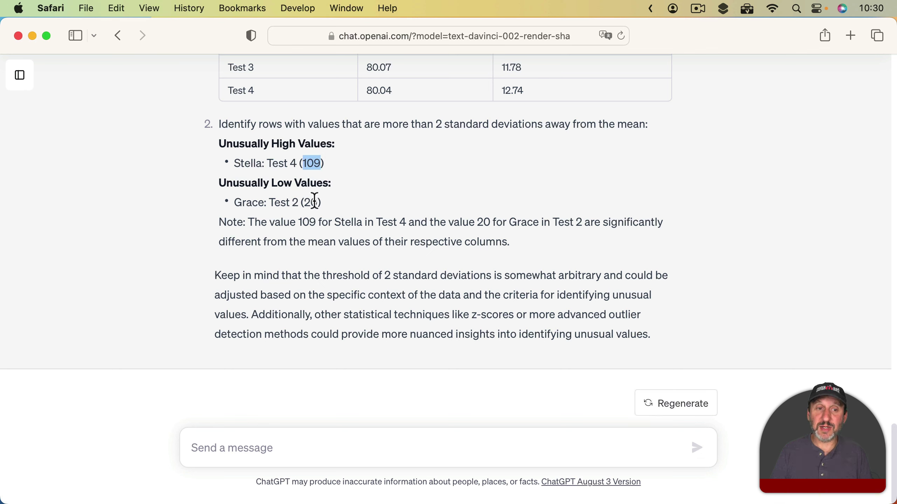
pyautogui.click(312, 202)
pyautogui.doubleClick(312, 202)
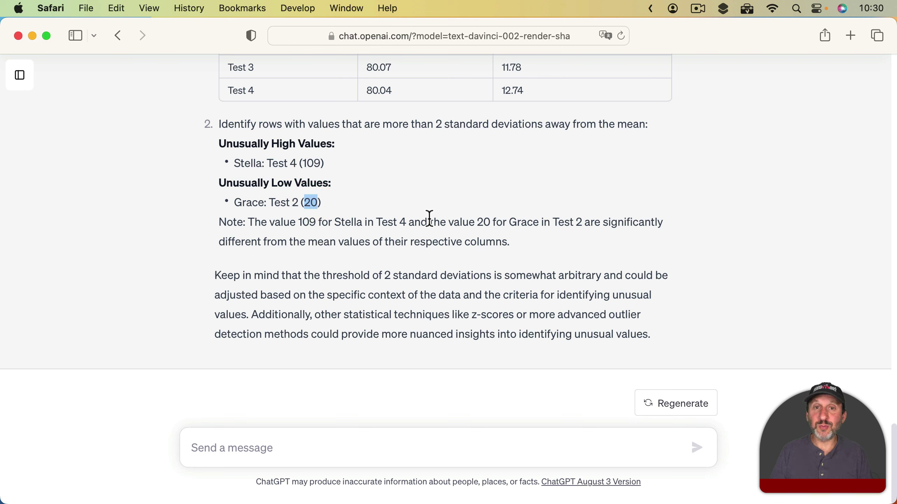
# Step: Ask ChatGPT which students have 3 good scores and one bad one, and what those scores are
pyautogui.click(399, 211)
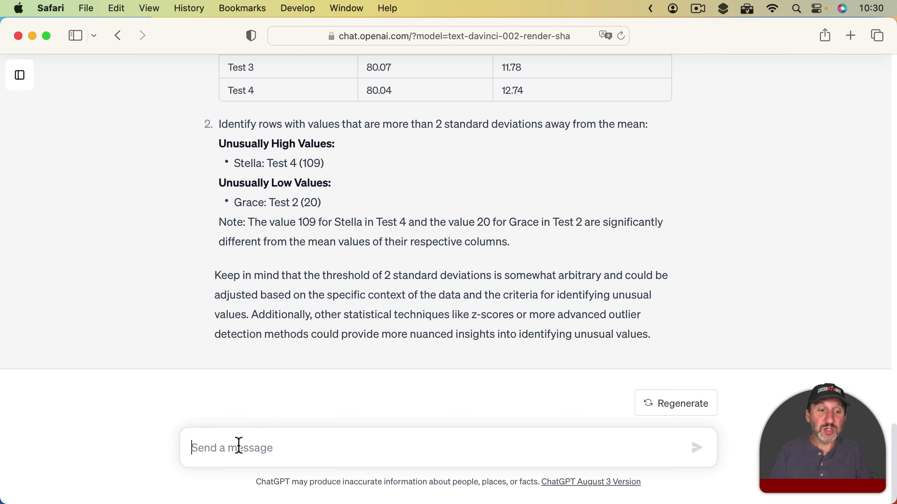
pyautogui.write('which students have 3 good scores and one bad one, and what are those scores?')
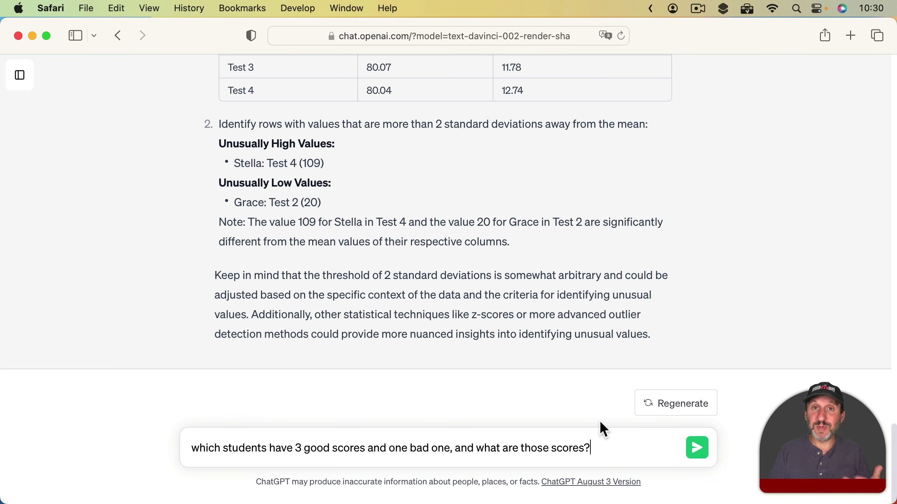
pyautogui.click(701, 447)
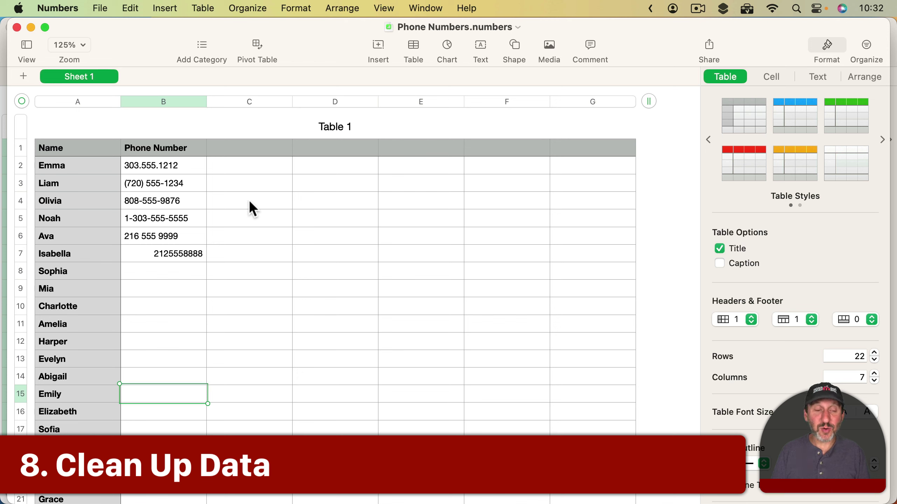
# Step: In Phone Numbers.numbers, go through the differently formatted phone numbers in cells B2 to B7 and copy the whole range
pyautogui.click(173, 164)
pyautogui.click(172, 182)
pyautogui.click(174, 201)
pyautogui.click(174, 218)
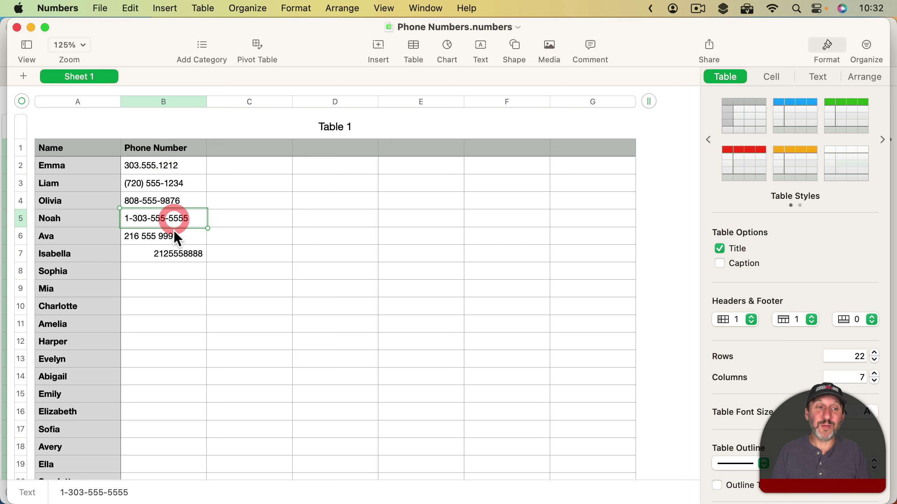
pyautogui.click(173, 236)
pyautogui.click(173, 252)
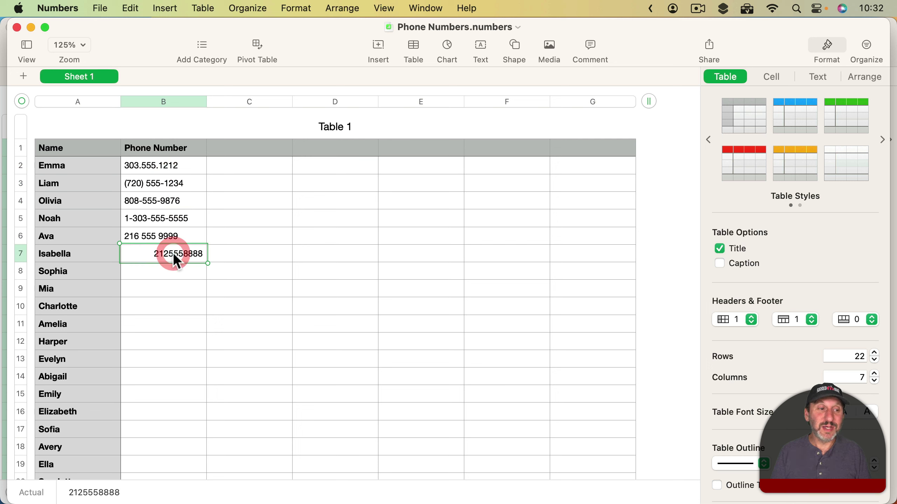
pyautogui.keyDown('shift'); pyautogui.click(173, 166); pyautogui.keyUp('shift')
pyautogui.press('super+c')
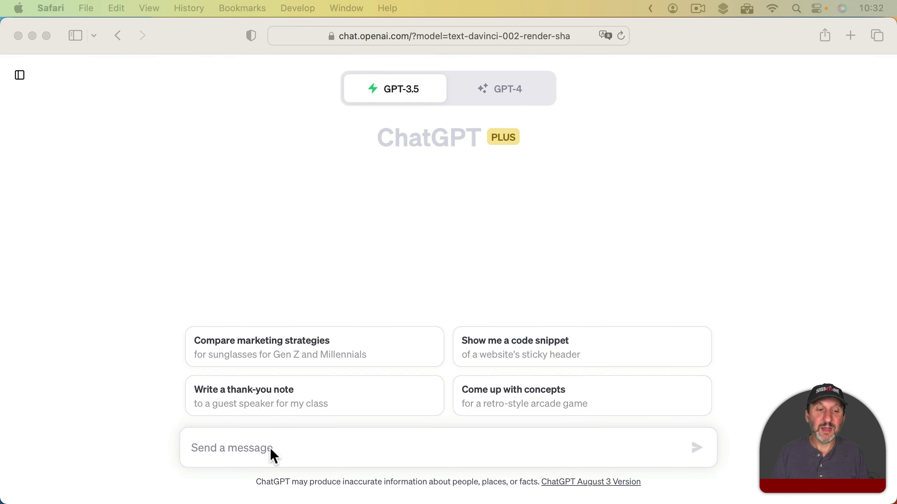
# Step: In a new ChatGPT chat, request cleaning up the pasted phone number list by putting every one in a (###) ###-#### format
pyautogui.click(232, 443)
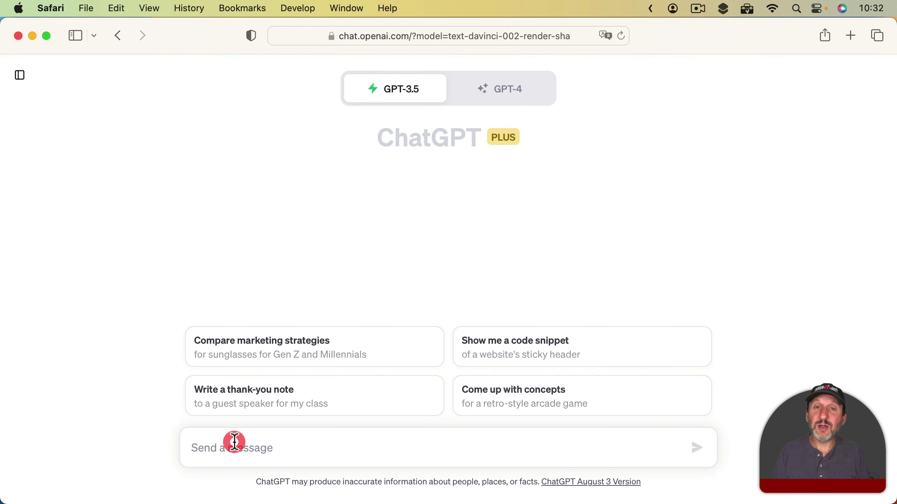
pyautogui.write('clean up this list of phone numbers by putting every one in a (###) ###-#### format')
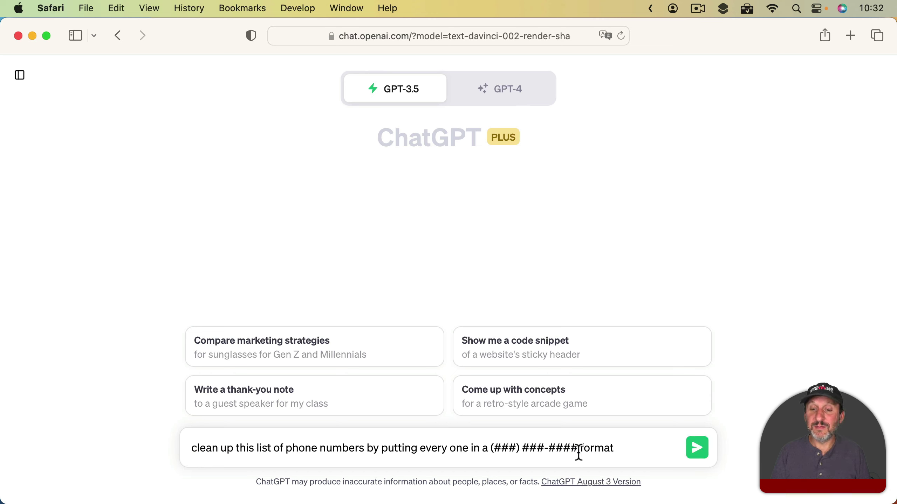
pyautogui.moveTo(491, 448); pyautogui.dragTo(577, 448)
pyautogui.click(631, 447)
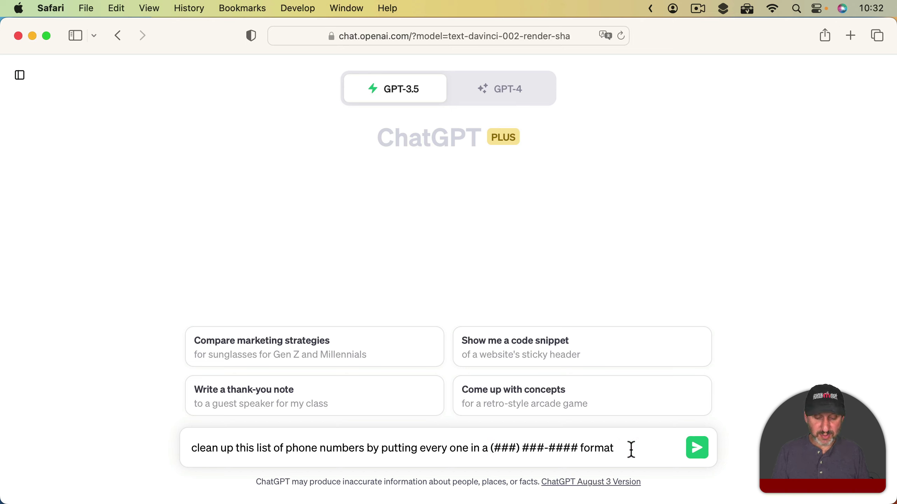
pyautogui.hotkey('shift', 'Return')
pyautogui.hotkey('shift', 'Return')
pyautogui.press('super+Tab')
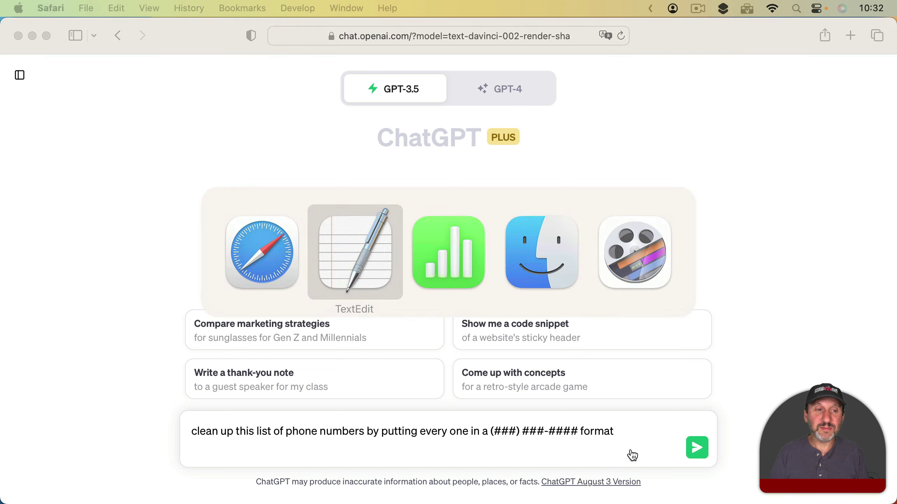
pyautogui.press('super+v')
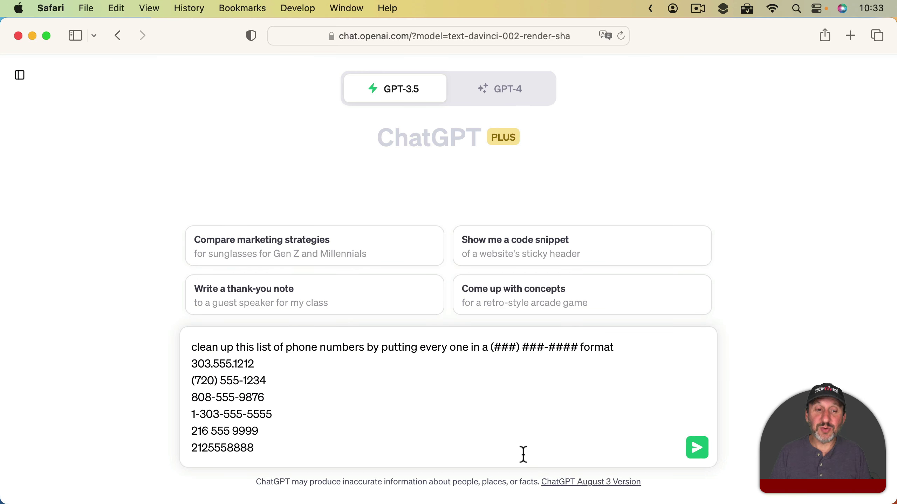
pyautogui.click(695, 453)
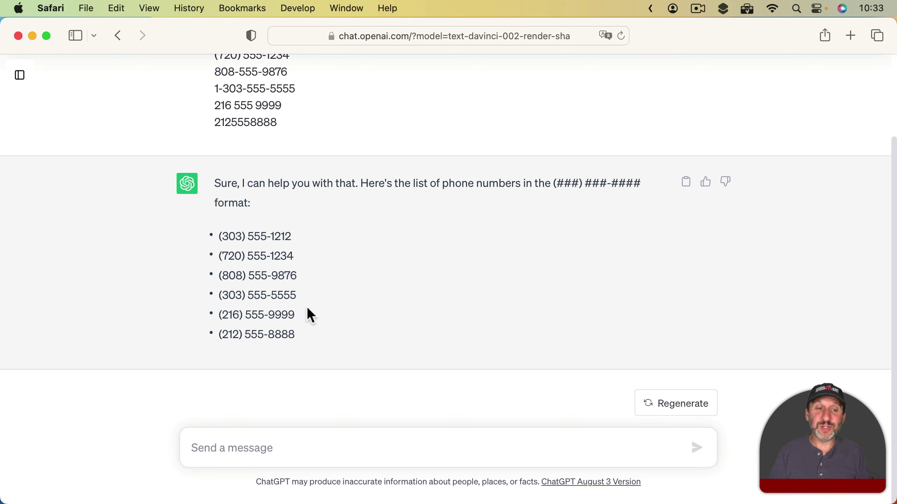
# Step: Copy the reformatted phone numbers from the ChatGPT reply and paste them over cells B2 to B7 in Phone Numbers.numbers
pyautogui.moveTo(306, 334); pyautogui.dragTo(215, 240)
pyautogui.press('super+c')
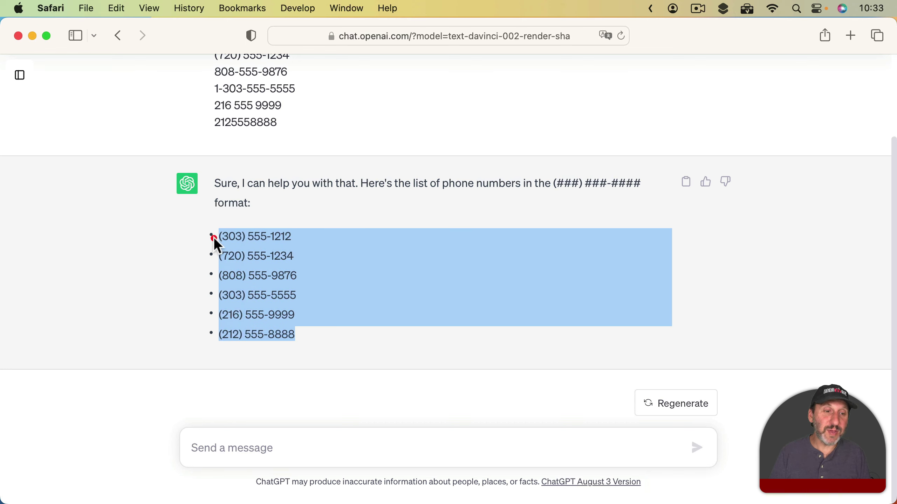
pyautogui.press('super+Tab')
pyautogui.press('super+Tab')
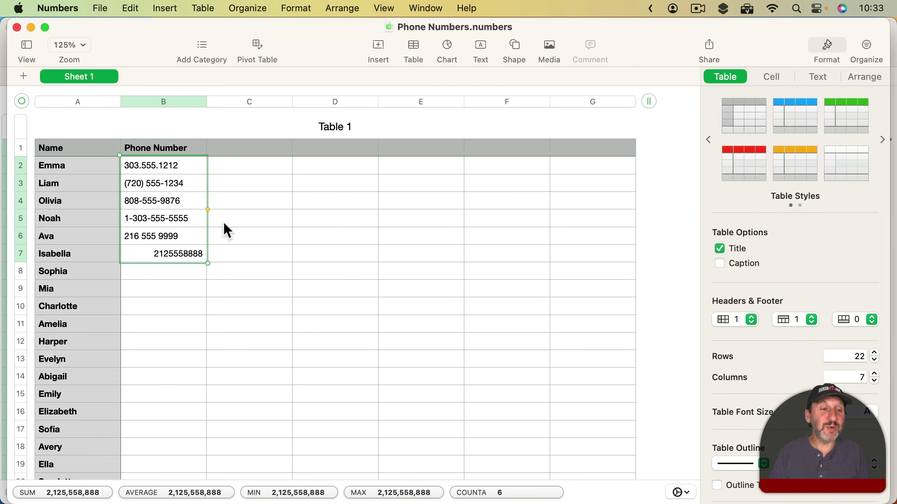
pyautogui.click(133, 7)
pyautogui.click(152, 129)
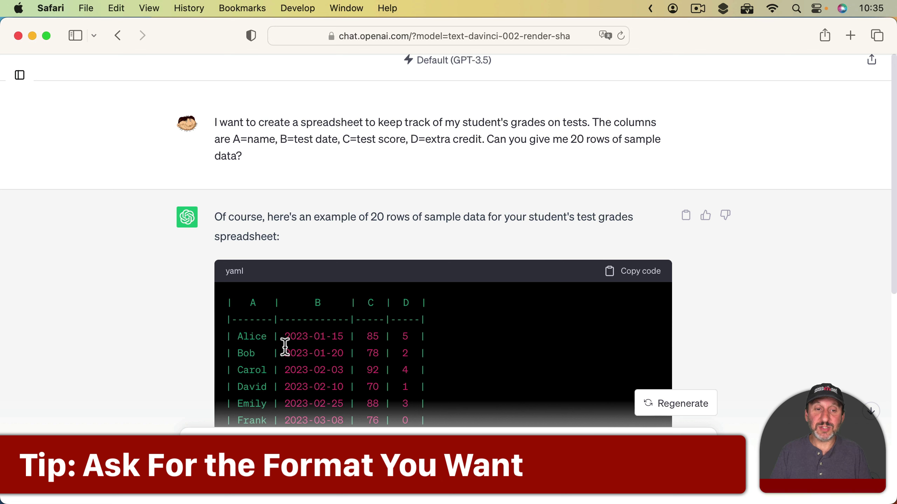
# Step: In the ChatGPT chat with the student test grades sample data, request the data as a CSV and look through the returned rows
pyautogui.scroll(-3, 283, 344)
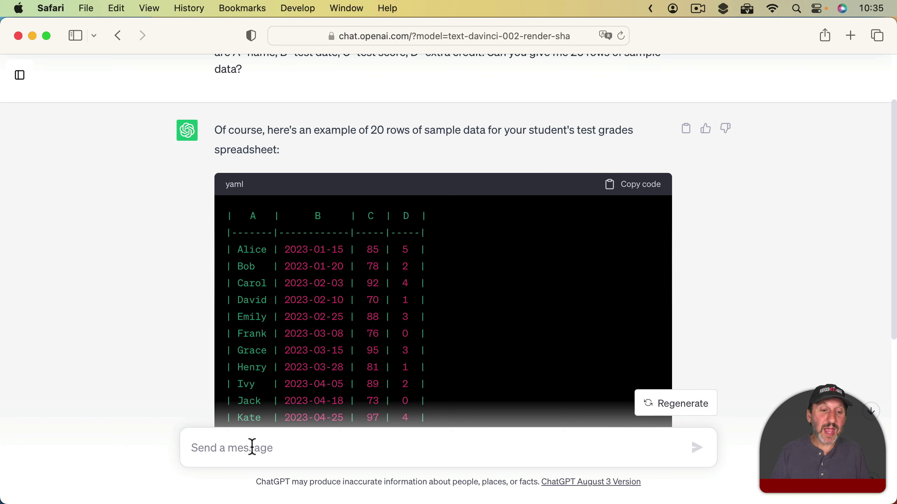
pyautogui.click(252, 448)
pyautogui.write('give me the data a')
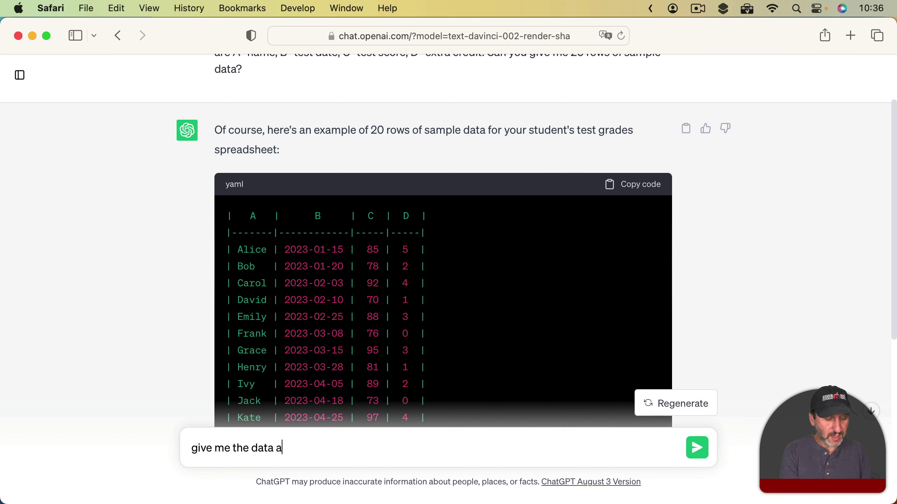
pyautogui.write('s a csv')
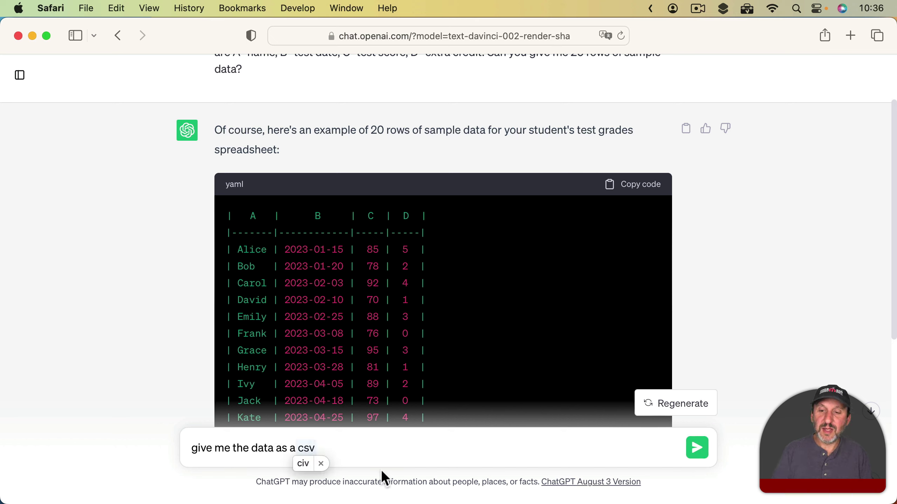
pyautogui.click(691, 450)
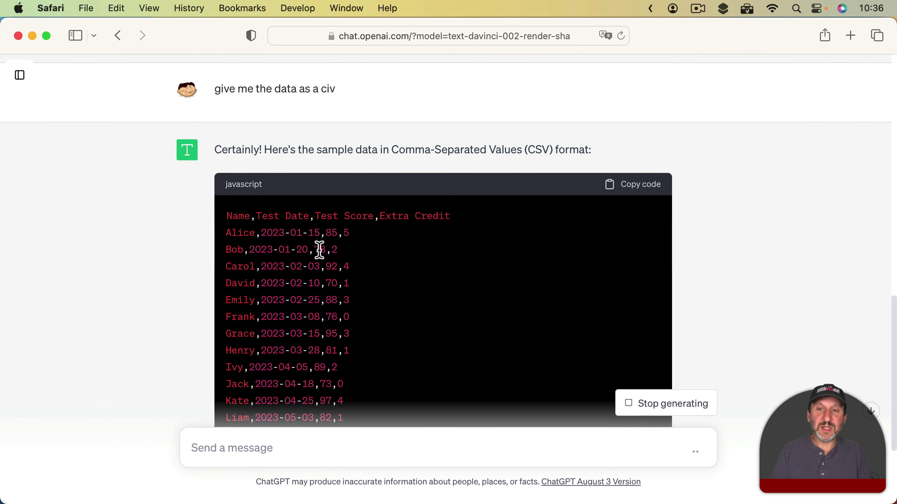
pyautogui.scroll(-3, 314, 334)
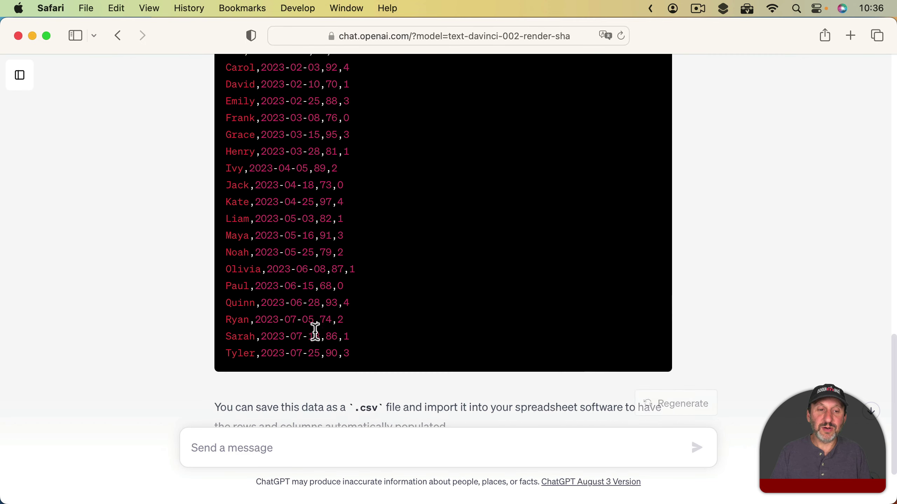
pyautogui.scroll(5, 315, 334)
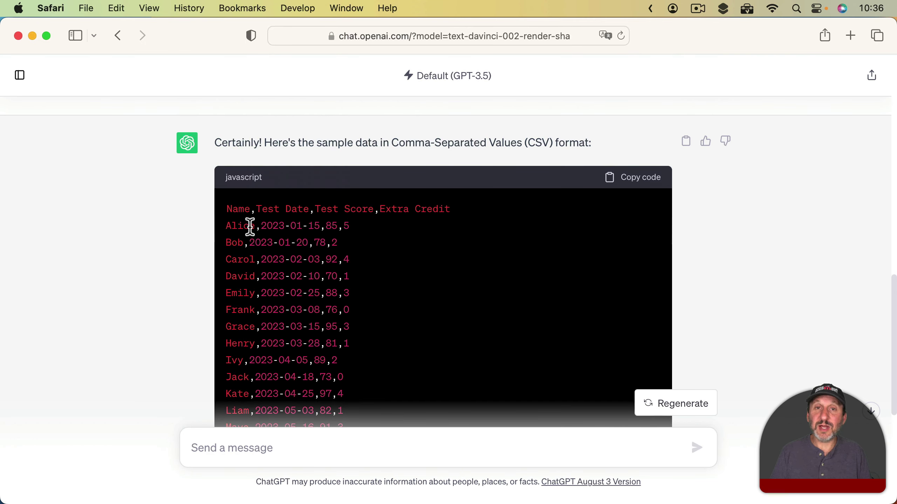